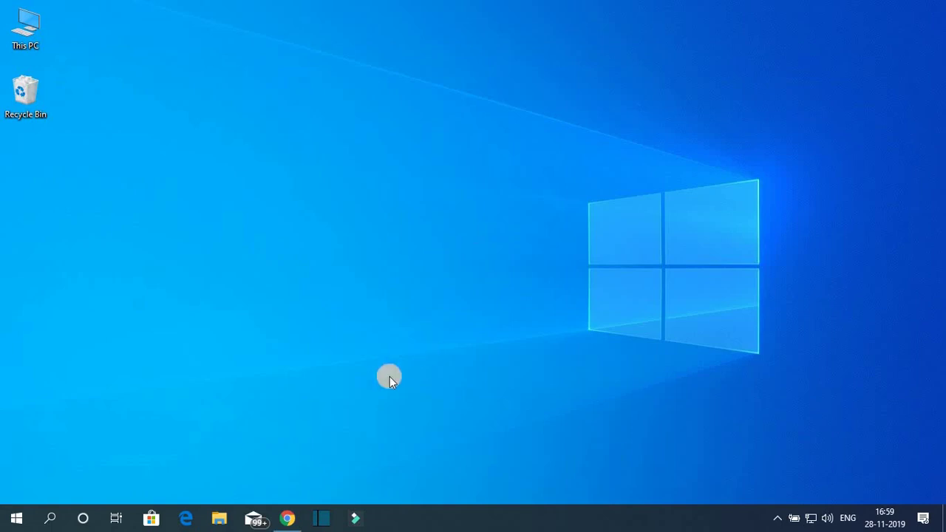
# Switch to Chrome and examine the VLC media player download page, including the version details and the list of available platforms.
pyautogui.click(290, 511)
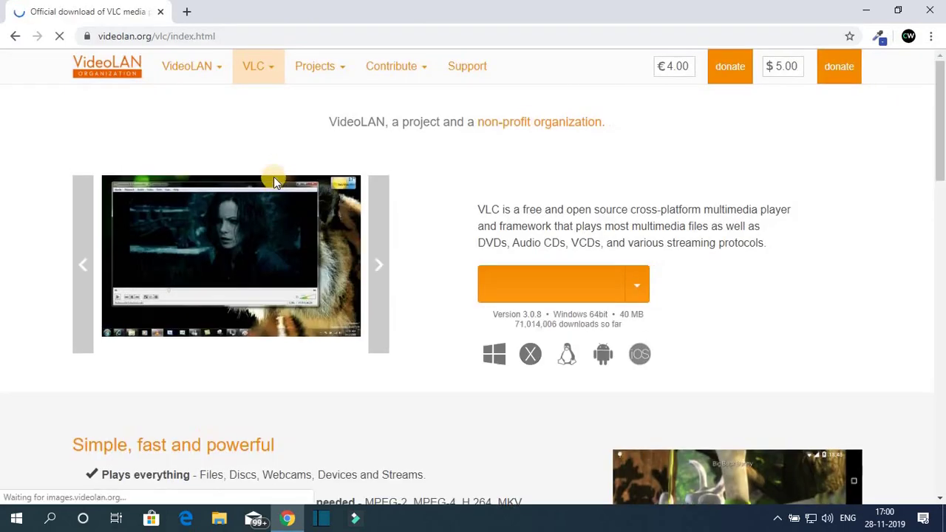
pyautogui.scroll(-5, 453, 236)
pyautogui.scroll(-3, 455, 239)
pyautogui.scroll(3, 456, 240)
pyautogui.scroll(3, 455, 235)
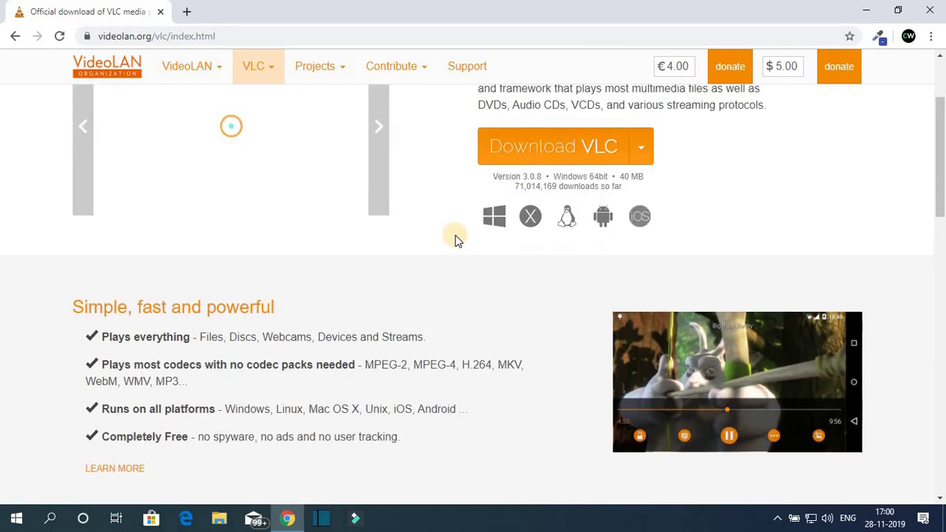
pyautogui.scroll(2, 455, 238)
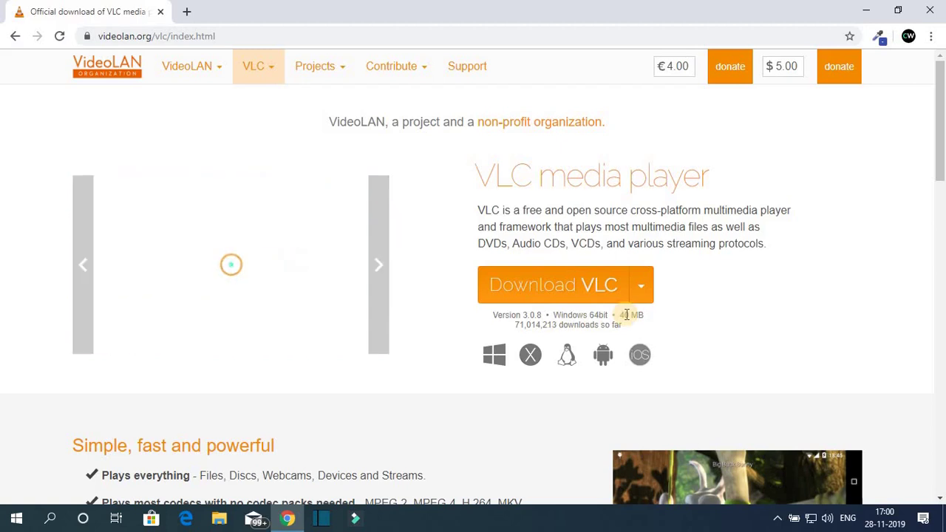
pyautogui.moveTo(518, 322); pyautogui.dragTo(639, 328)
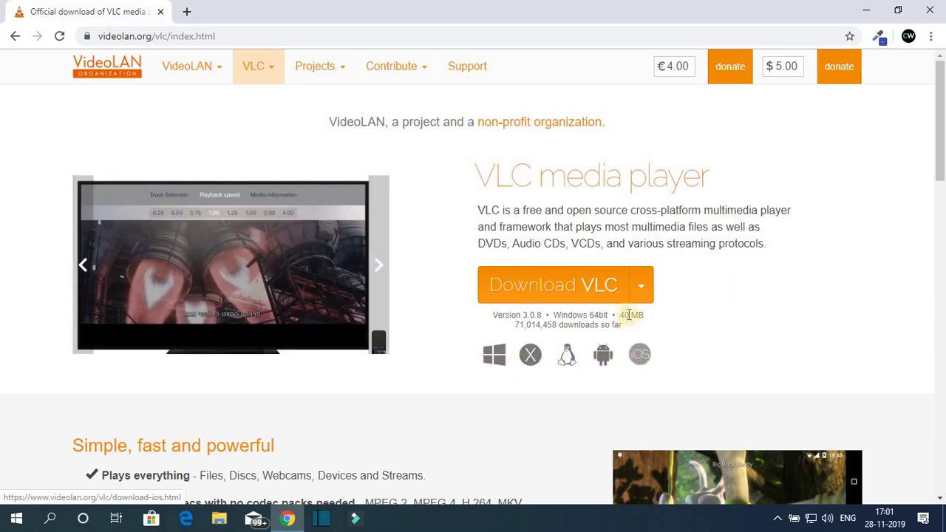
pyautogui.click(639, 290)
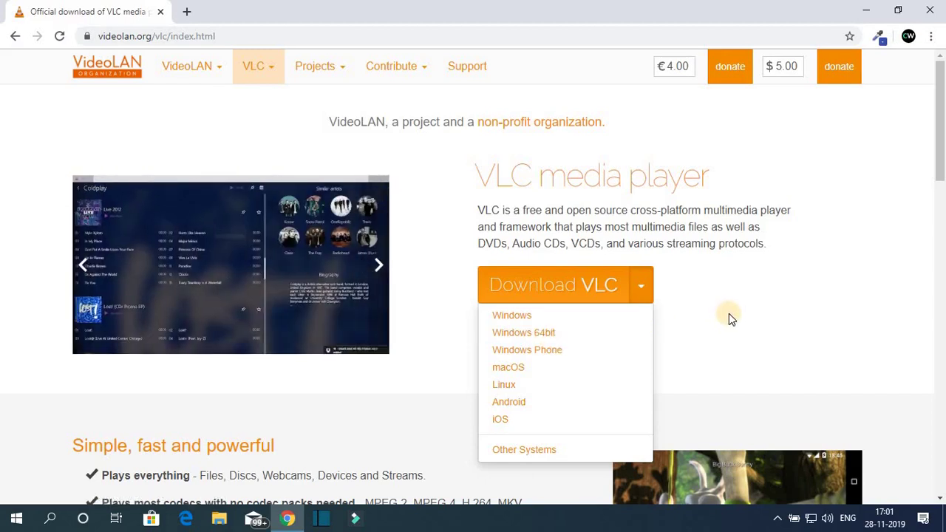
pyautogui.click(728, 316)
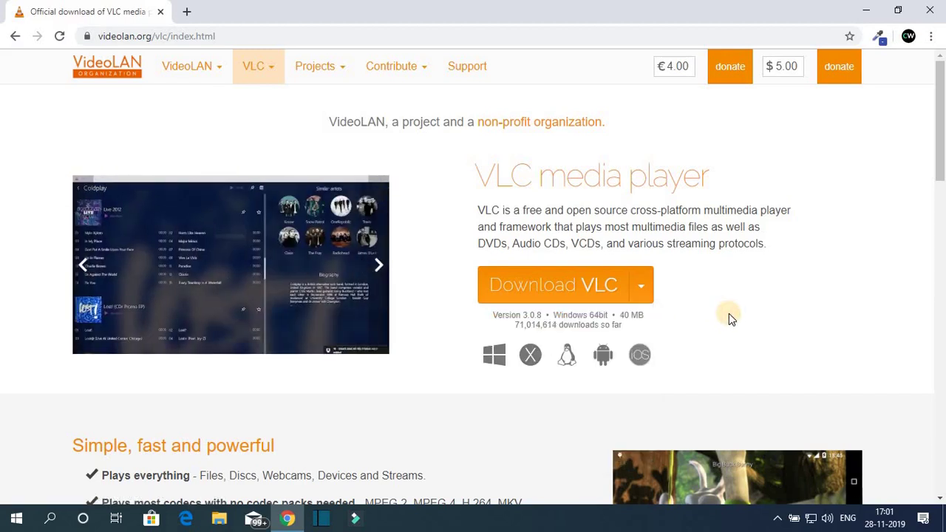
# Check the PC's system type in the device specifications of Windows Settings, then return to the VLC download page.
pyautogui.click(16, 517)
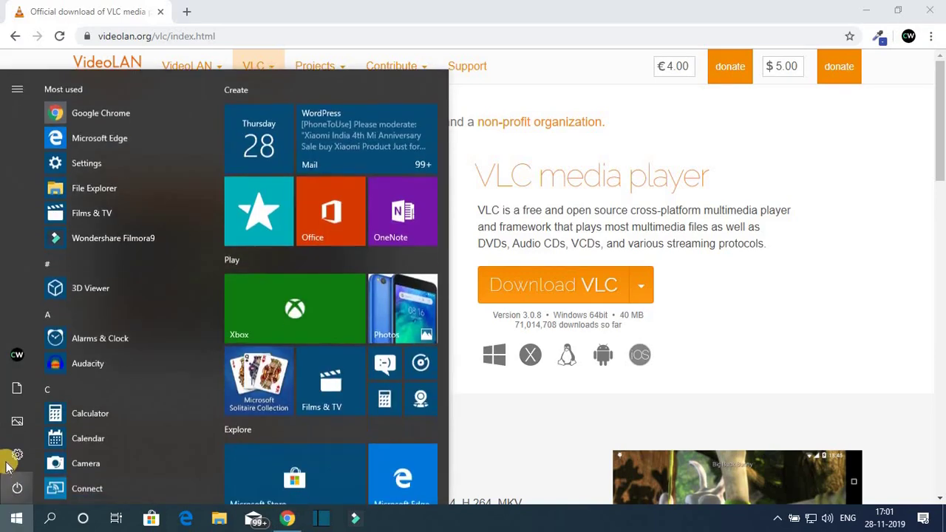
pyautogui.click(7, 464)
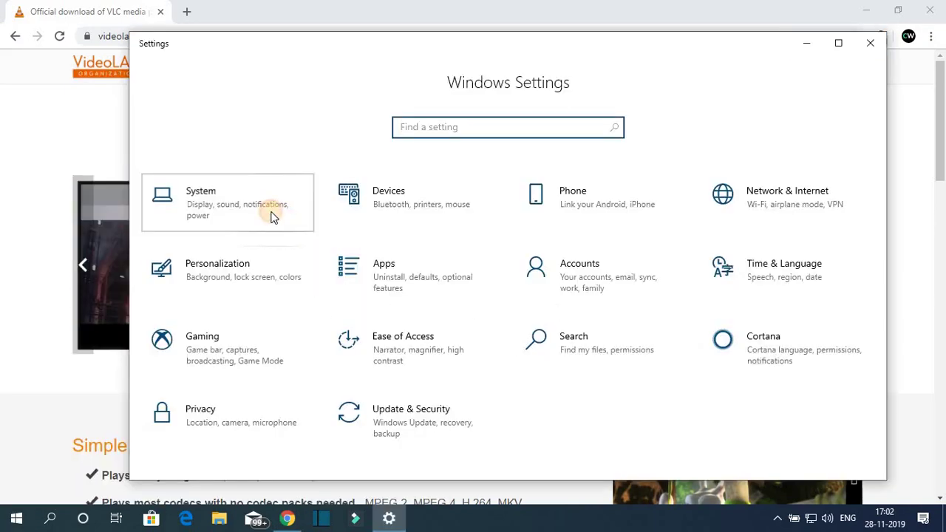
pyautogui.click(270, 216)
pyautogui.scroll(-3, 228, 409)
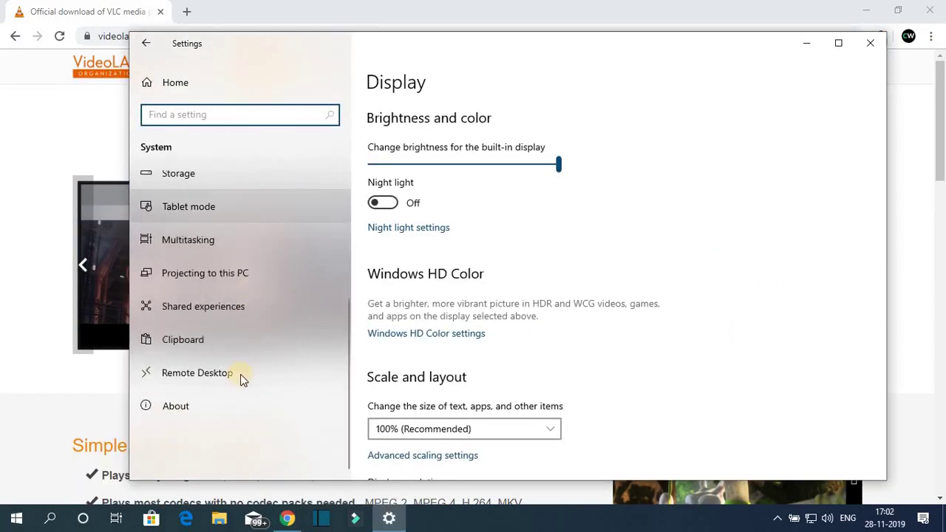
pyautogui.click(183, 411)
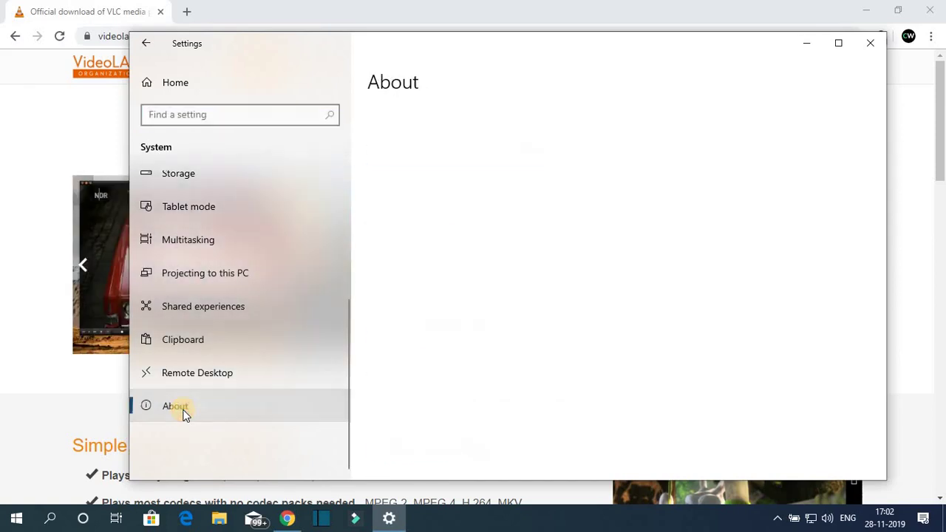
pyautogui.scroll(-2, 481, 300)
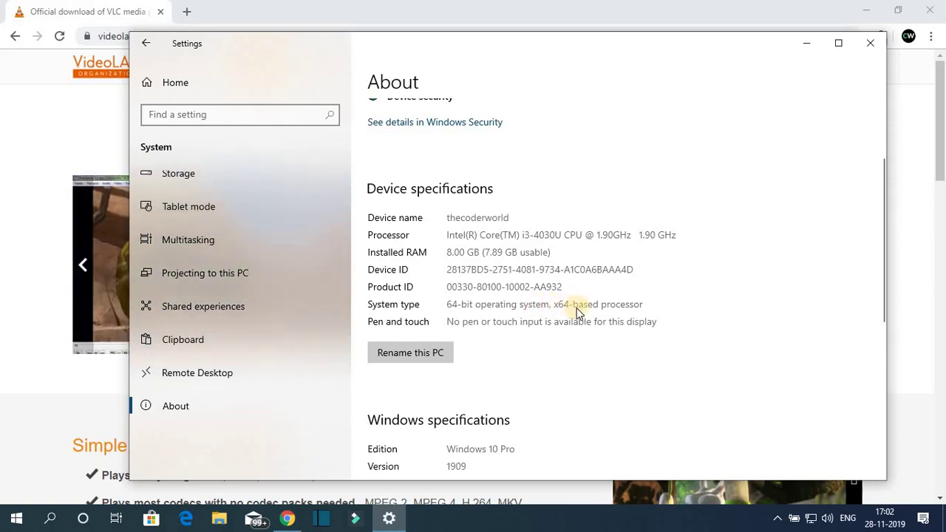
pyautogui.click(805, 47)
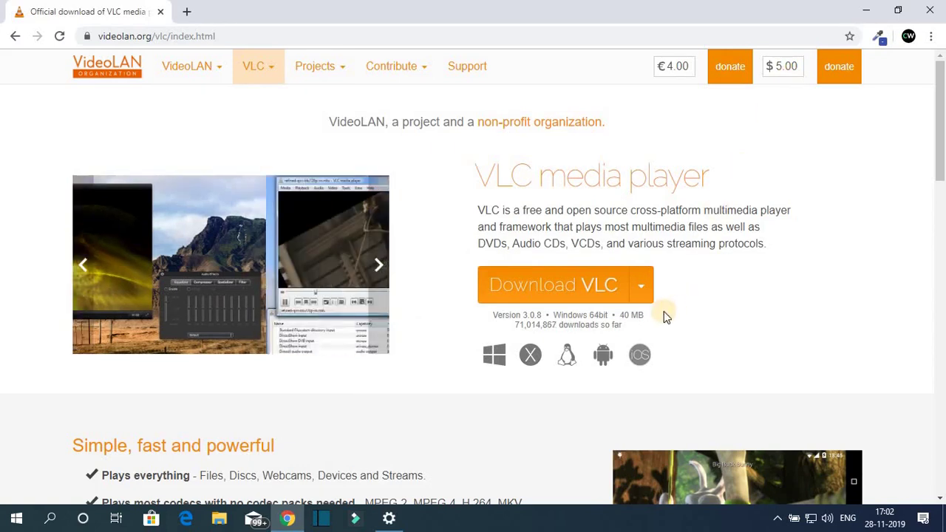
# Download the Windows 64bit version of VLC and open the vlc-3.0.8-win64.exe installer.
pyautogui.click(642, 292)
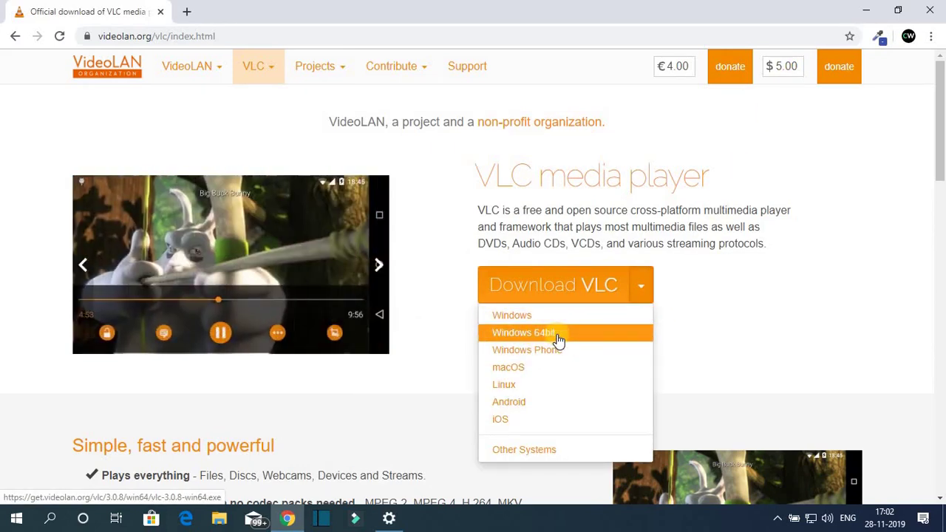
pyautogui.click(558, 334)
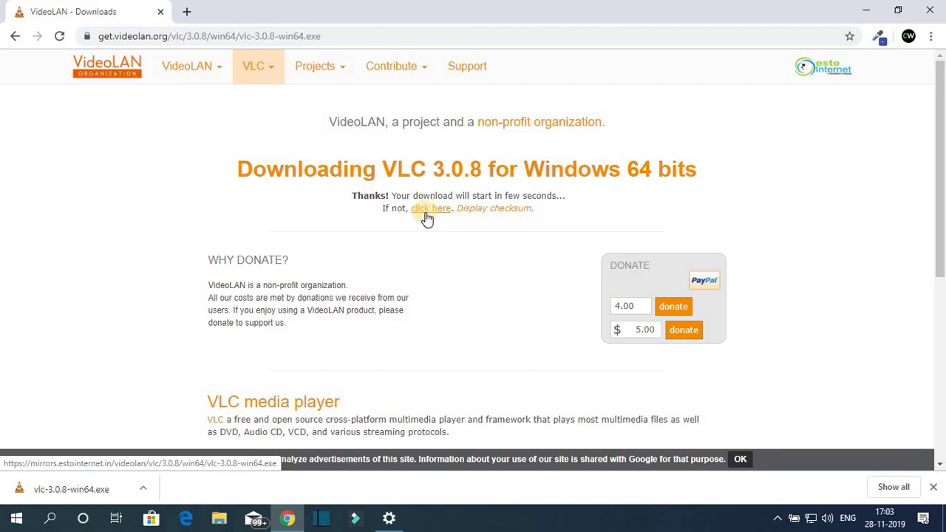
pyautogui.click(143, 489)
pyautogui.click(164, 401)
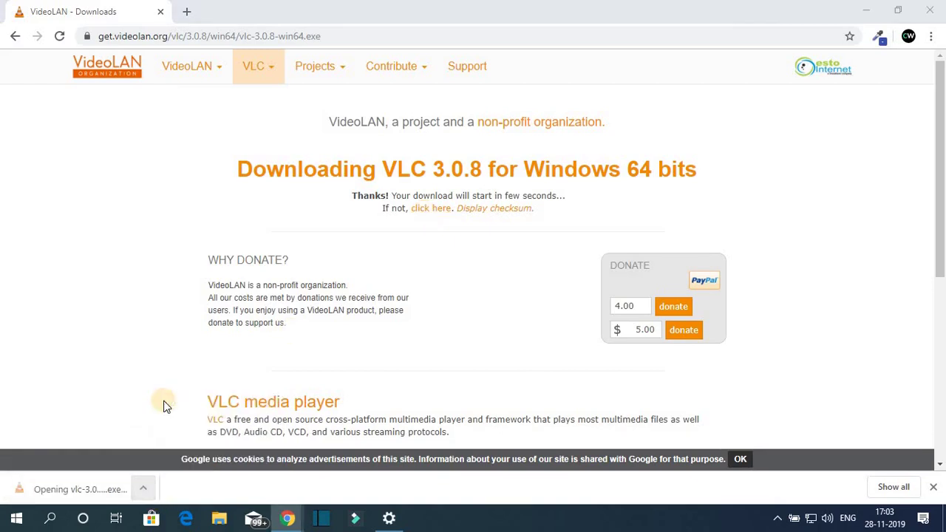
# Minimize the browser and confirm English as the installer language.
pyautogui.click(872, 7)
pyautogui.moveTo(454, 209); pyautogui.dragTo(444, 188)
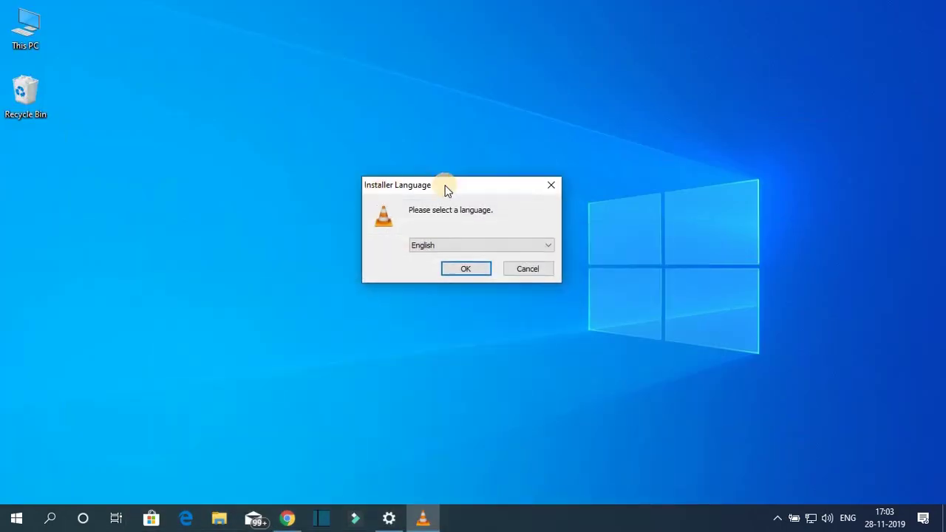
pyautogui.click(505, 246)
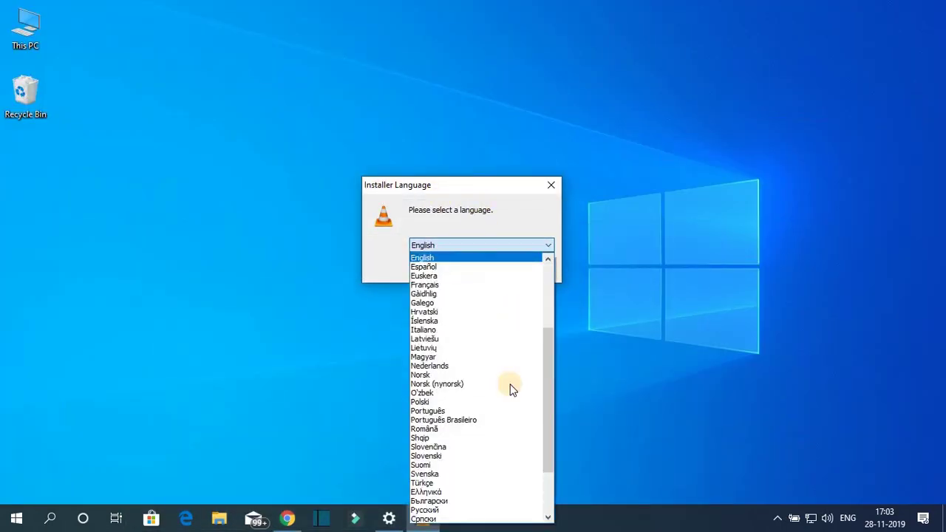
pyautogui.click(513, 258)
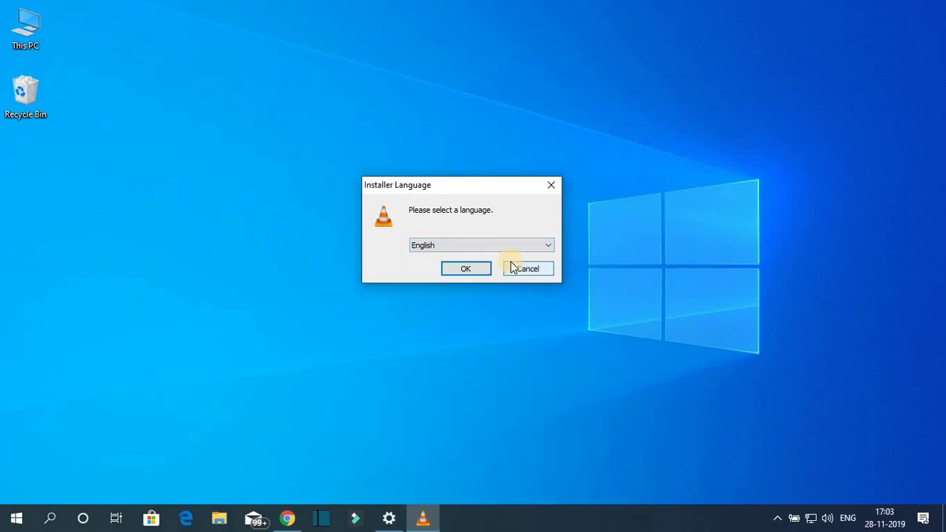
pyautogui.click(466, 270)
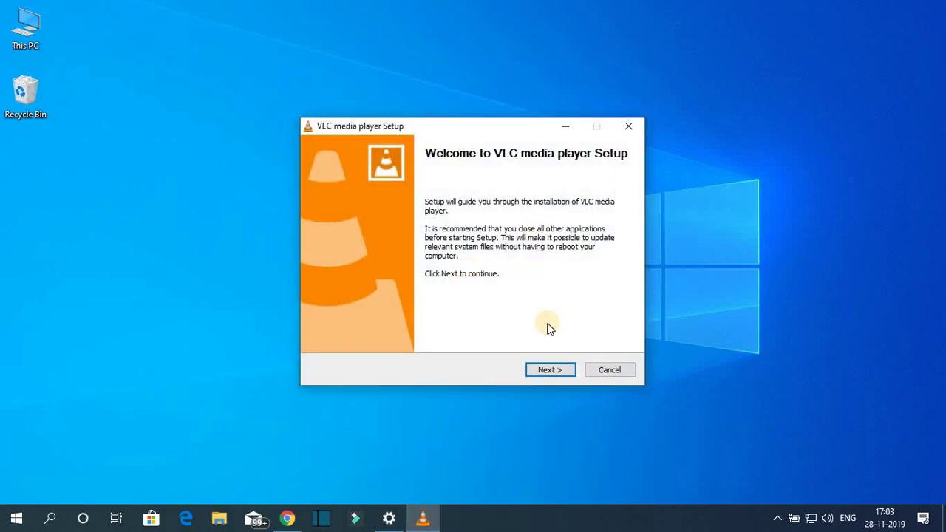
# Proceed past the setup's welcome page, read through the license agreement and accept it.
pyautogui.click(547, 368)
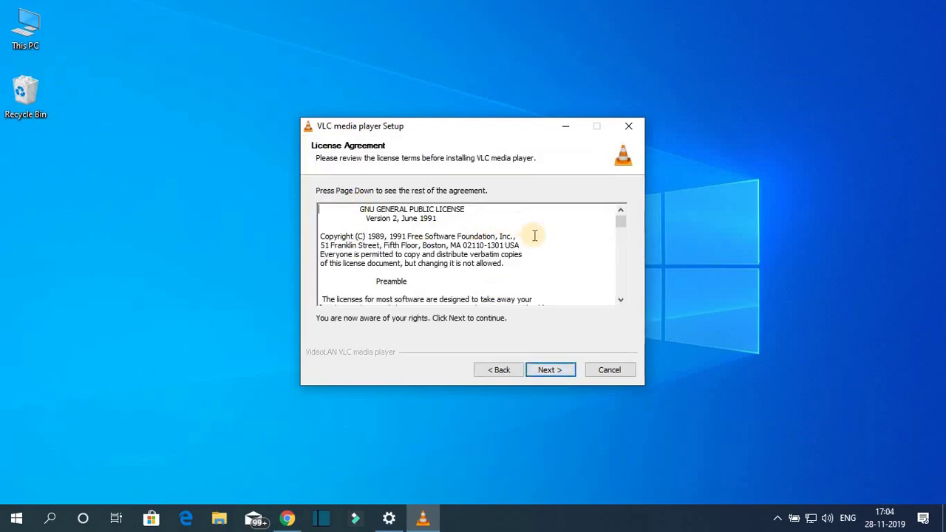
pyautogui.scroll(-10, 544, 236)
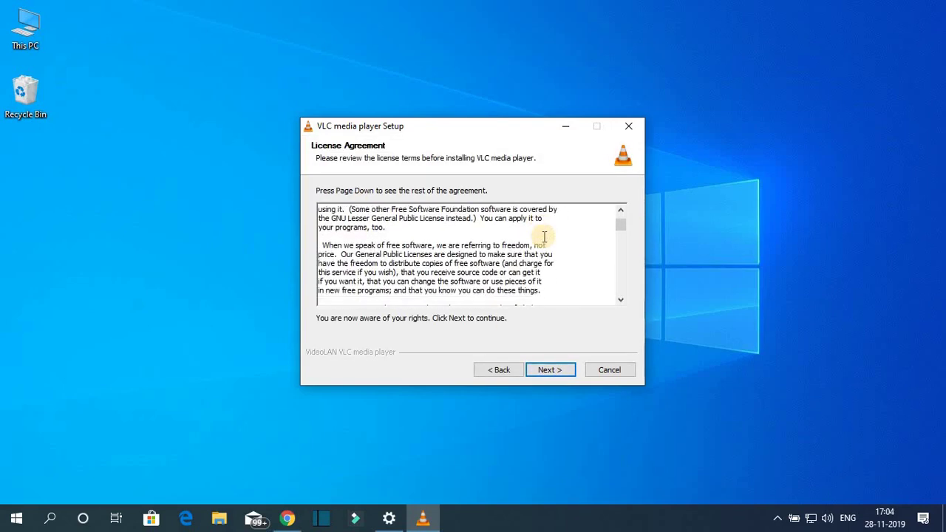
pyautogui.scroll(-5, 544, 236)
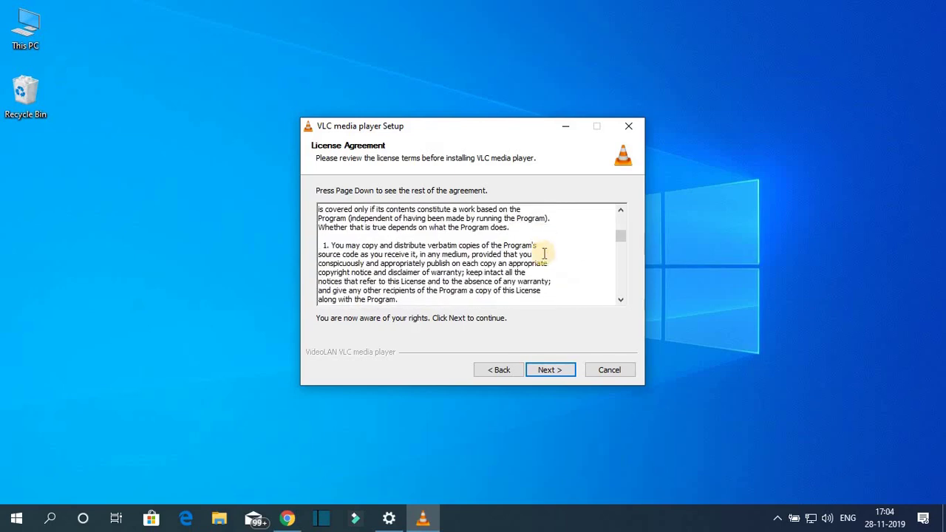
pyautogui.click(551, 371)
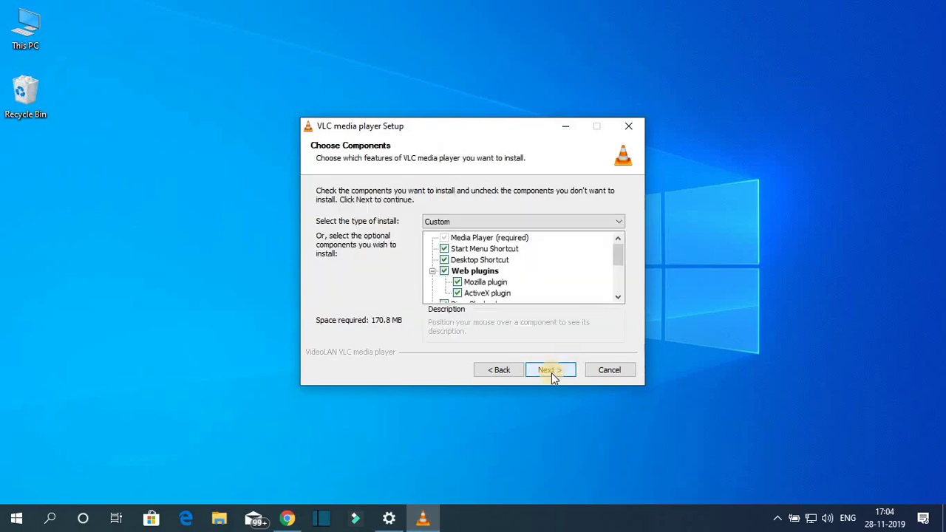
# Keep the Custom install type, review the component list and continue with the selected components.
pyautogui.click(516, 223)
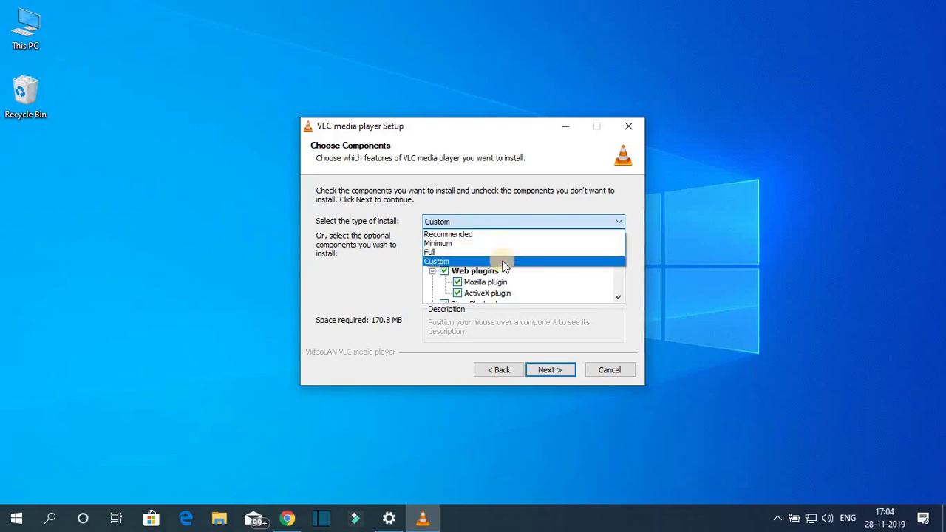
pyautogui.click(463, 265)
pyautogui.scroll(-3, 507, 270)
pyautogui.scroll(3, 507, 271)
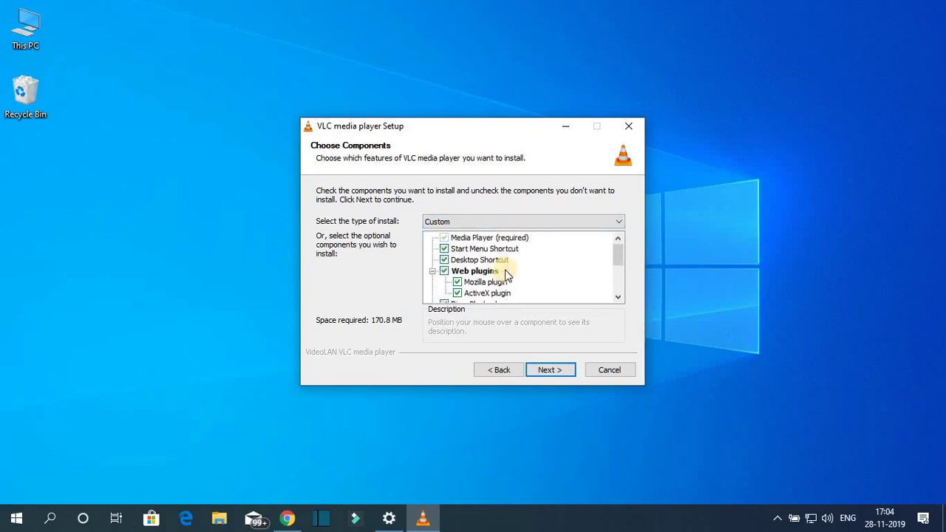
pyautogui.click(549, 372)
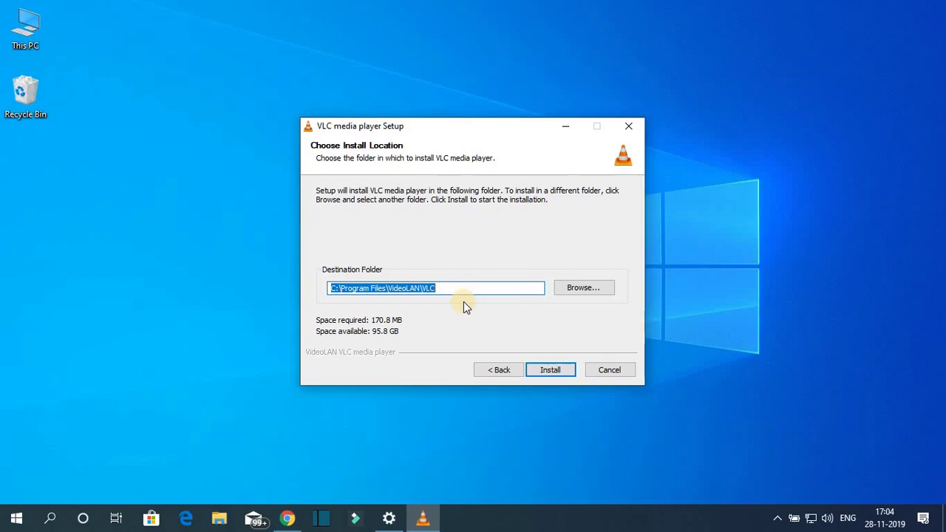
# Set the destination folder to VLC inside the personal user folder and start the installation.
pyautogui.click(582, 287)
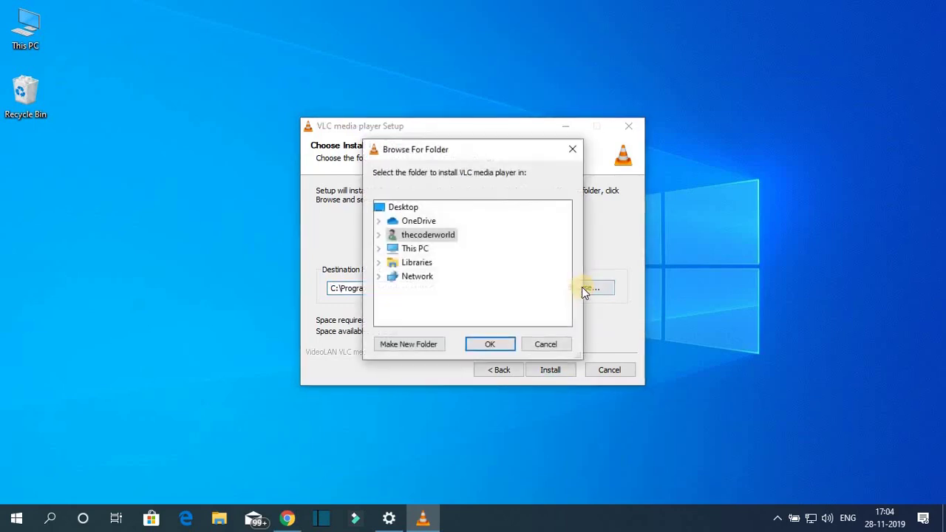
pyautogui.click(505, 348)
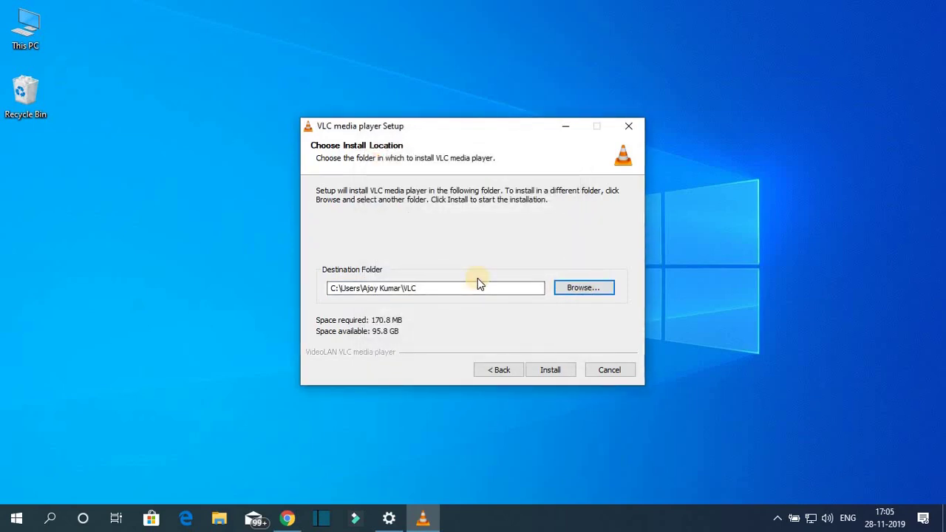
pyautogui.click(548, 371)
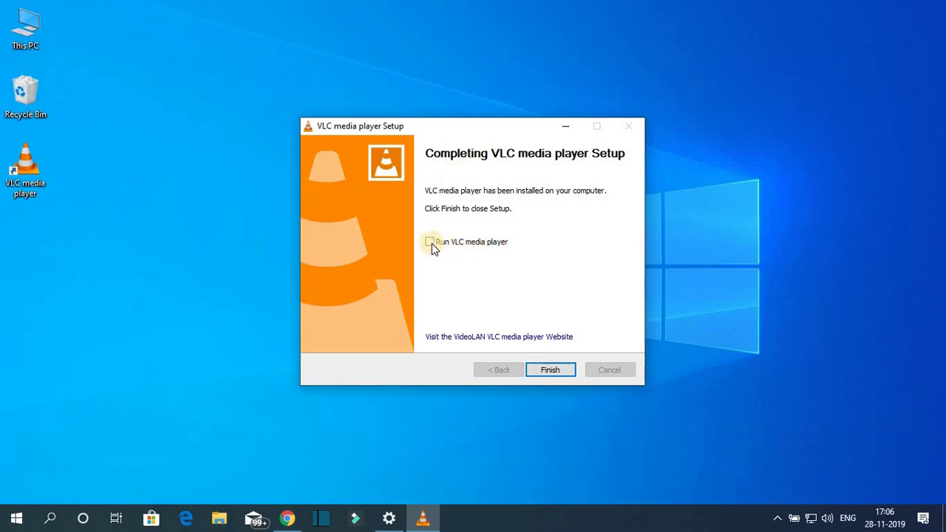
# Finish the setup with Run VLC media player unchecked and launch VLC from its desktop shortcut.
pyautogui.click(430, 242)
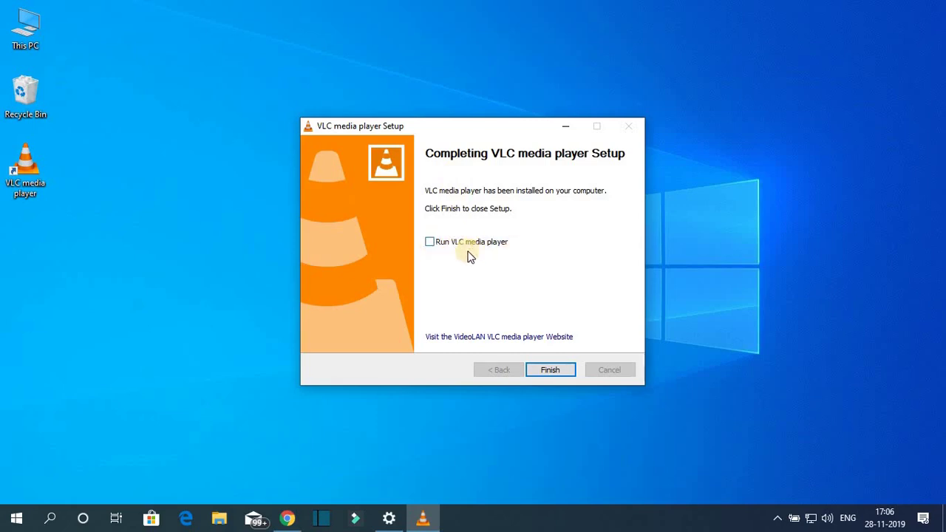
pyautogui.click(550, 370)
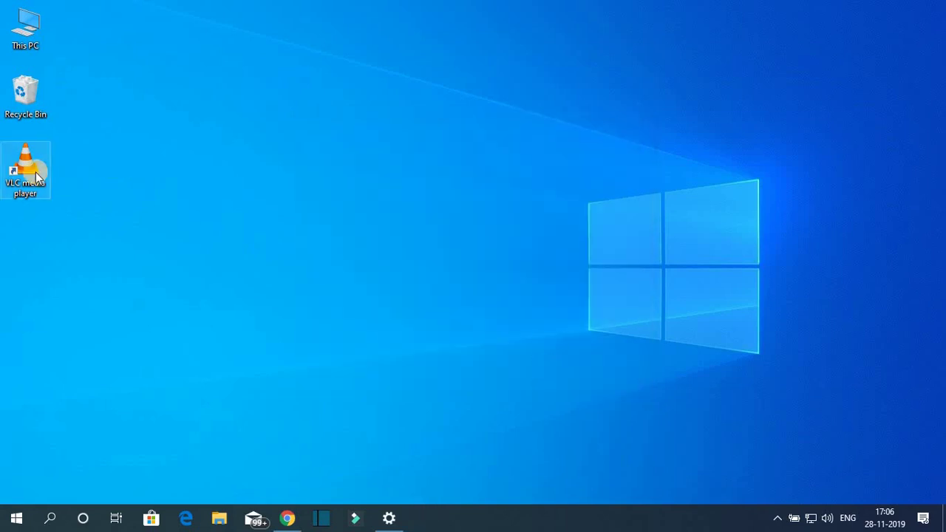
pyautogui.doubleClick(33, 169)
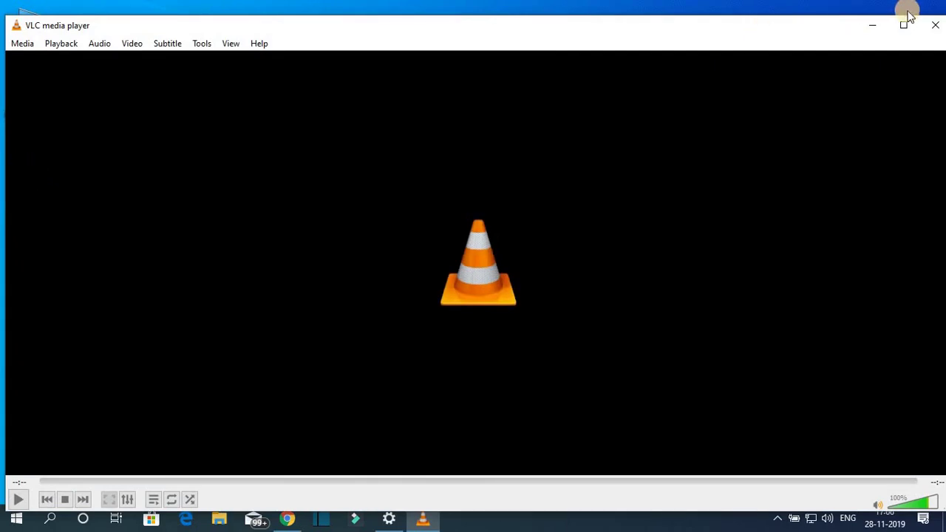
# Maximize the VLC window and look at the commands in the Media menu.
pyautogui.click(903, 25)
pyautogui.click(15, 23)
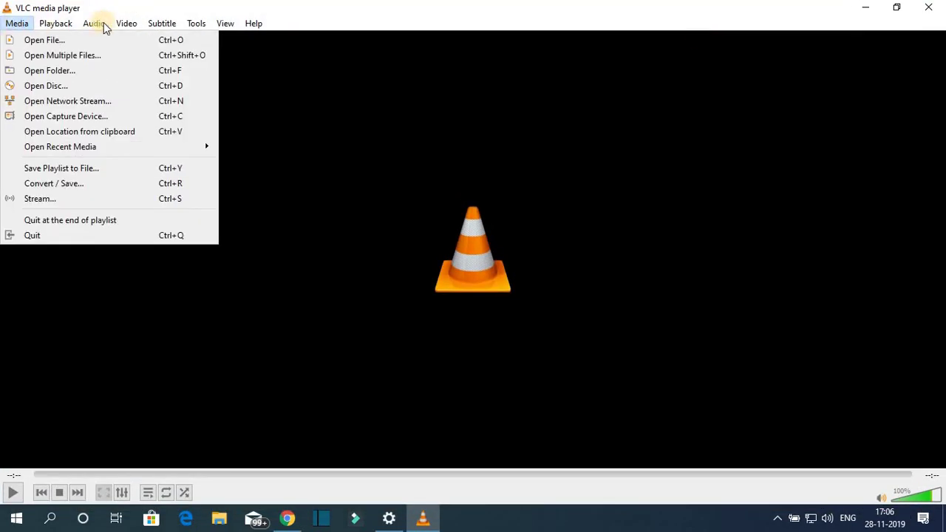
pyautogui.click(15, 24)
# Restore the VLC window from full size, shrink it and place it in the middle of the desktop.
pyautogui.click(900, 16)
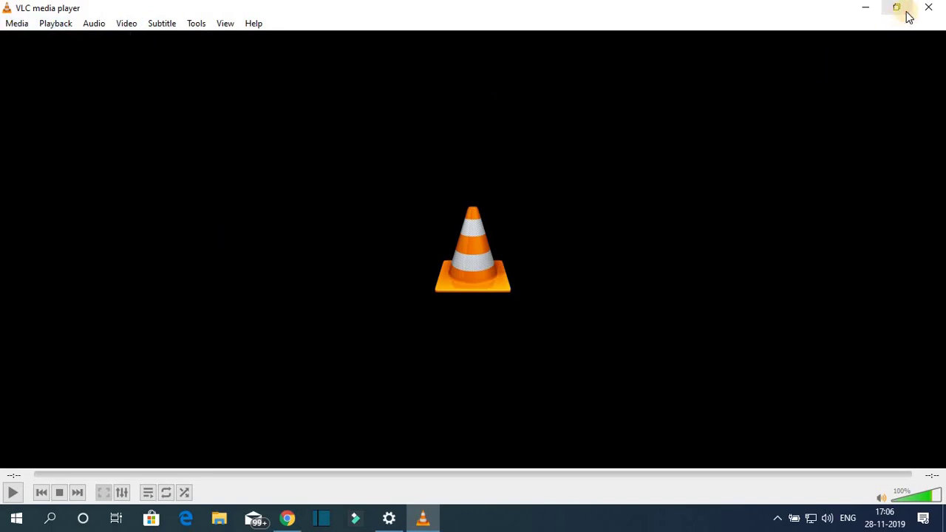
pyautogui.click(901, 14)
pyautogui.moveTo(4, 18); pyautogui.dragTo(389, 148)
pyautogui.moveTo(629, 161); pyautogui.dragTo(426, 82)
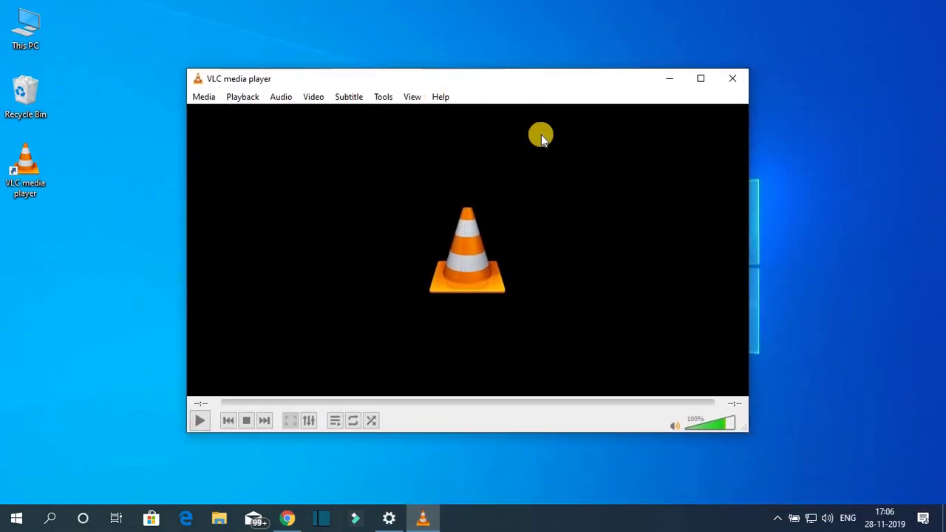